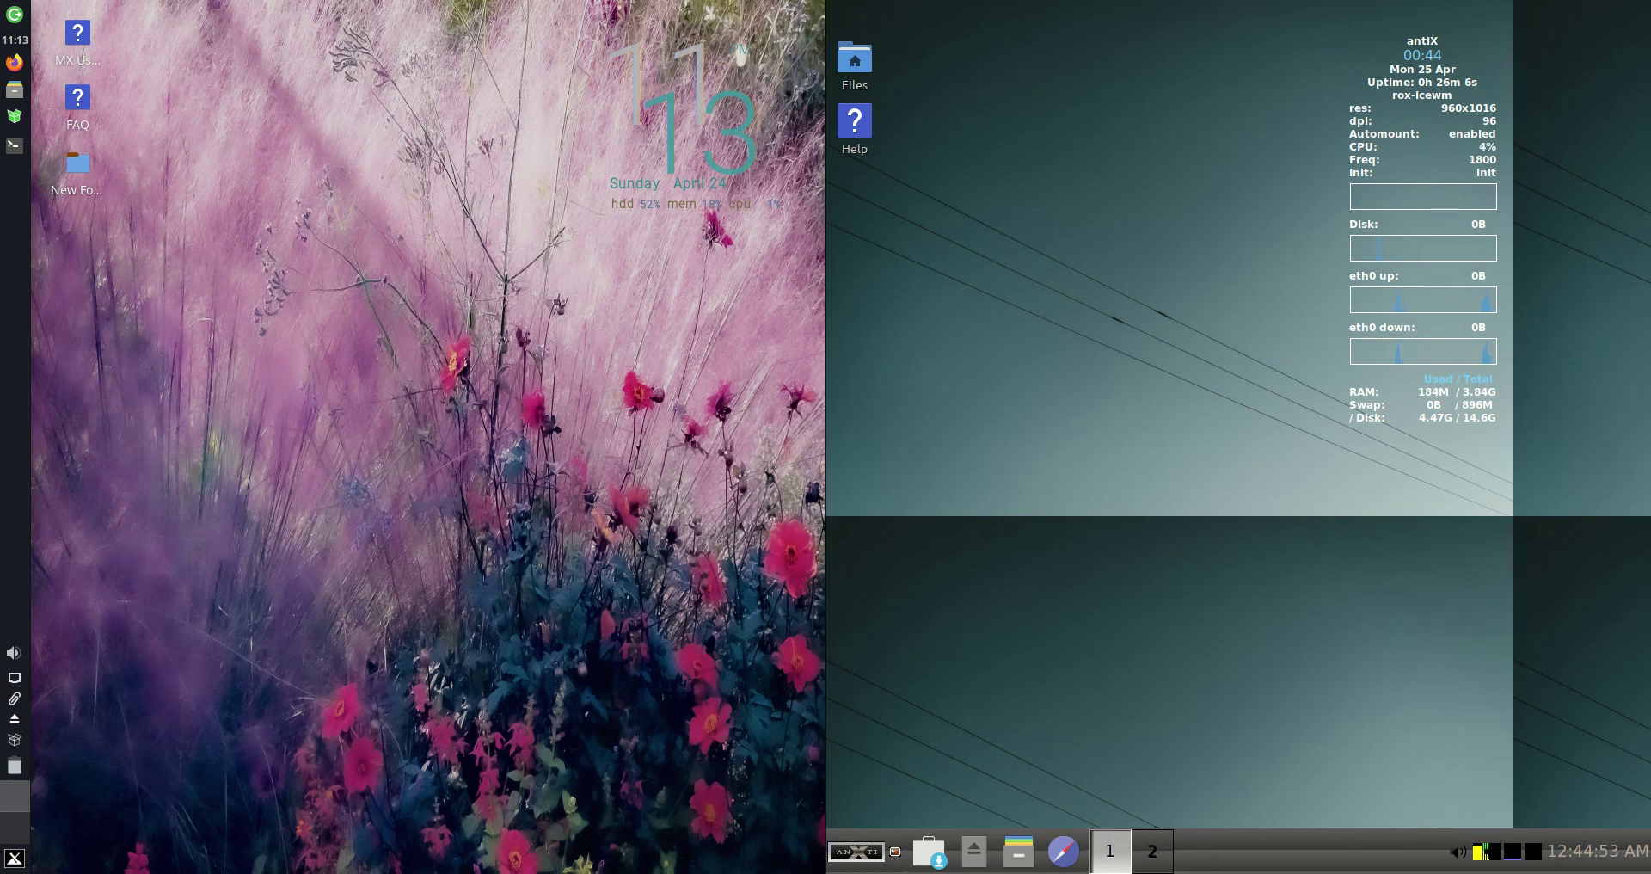
Open the MX Linux and antiX application menus and launch a terminal on each desktop
{"action": "left_click", "coordinate": [16, 857]}
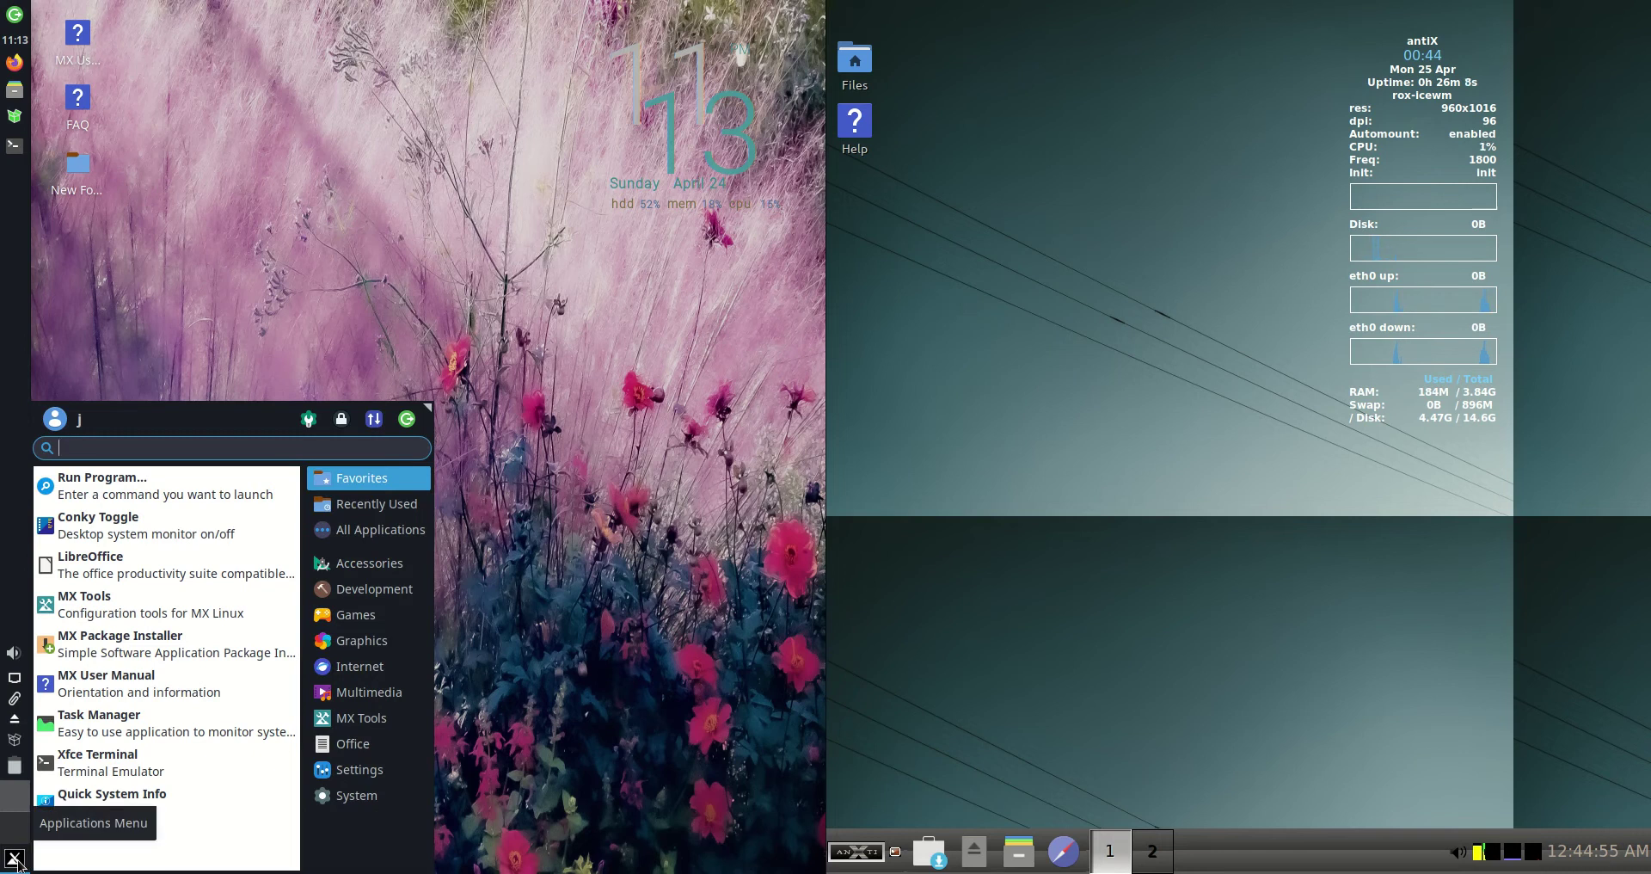
{"action": "left_click", "coordinate": [855, 852]}
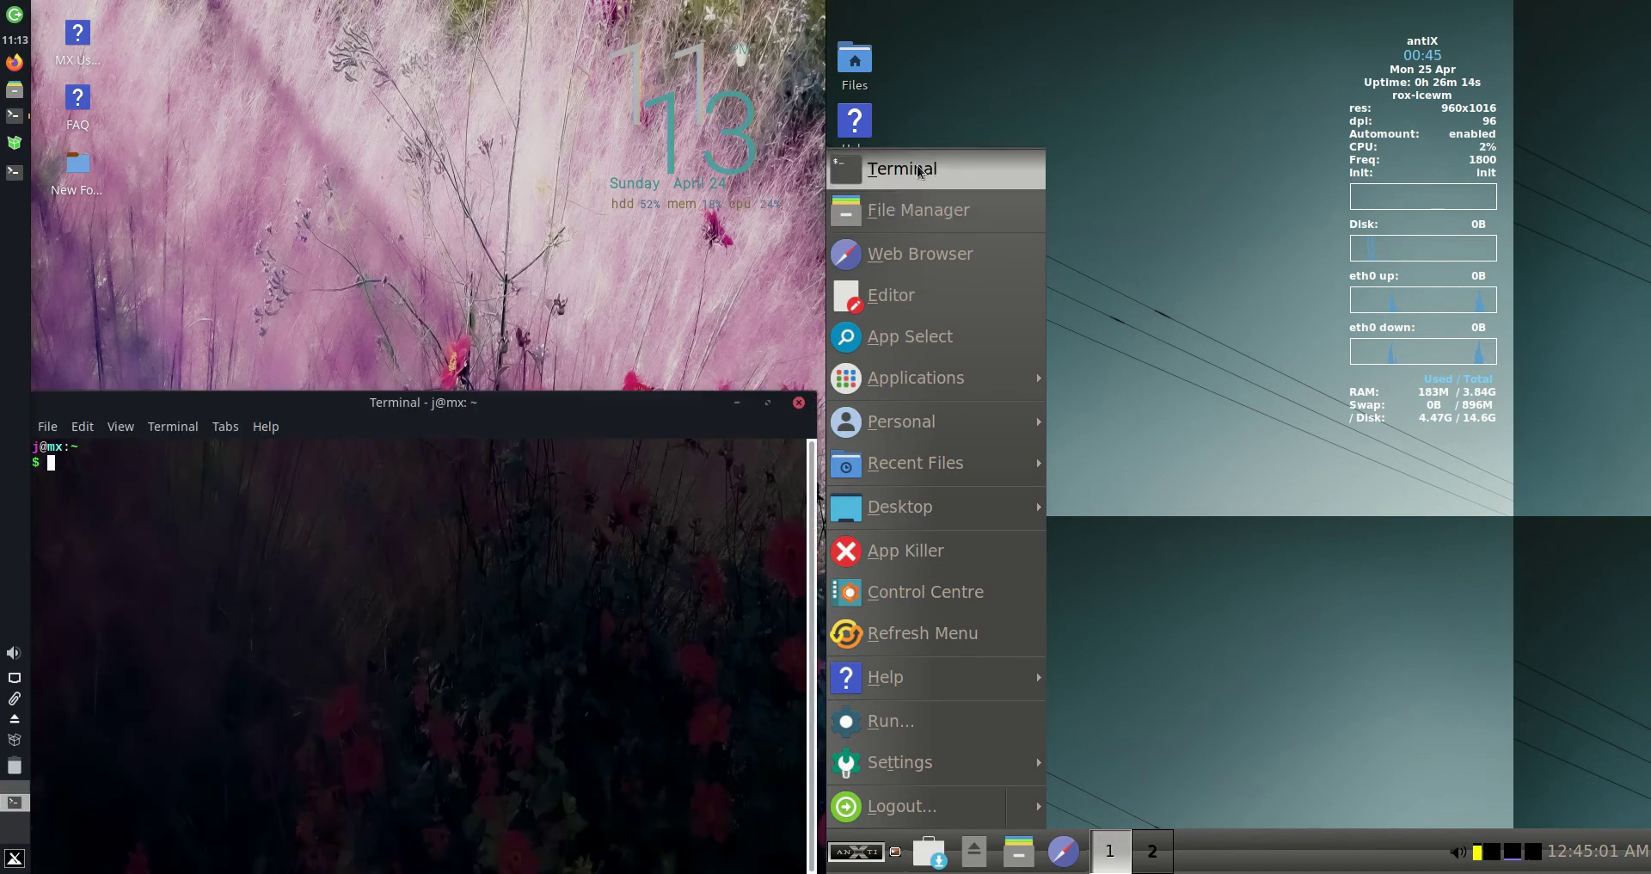
{"action": "left_click", "coordinate": [903, 169]}
Start htop in both the MX and antiX terminals and enlarge the terminal text two steps
{"action": "left_click_drag", "start_coordinate": [513, 211], "coordinate": [522, 211]}
{"action": "type", "text": "ht"}
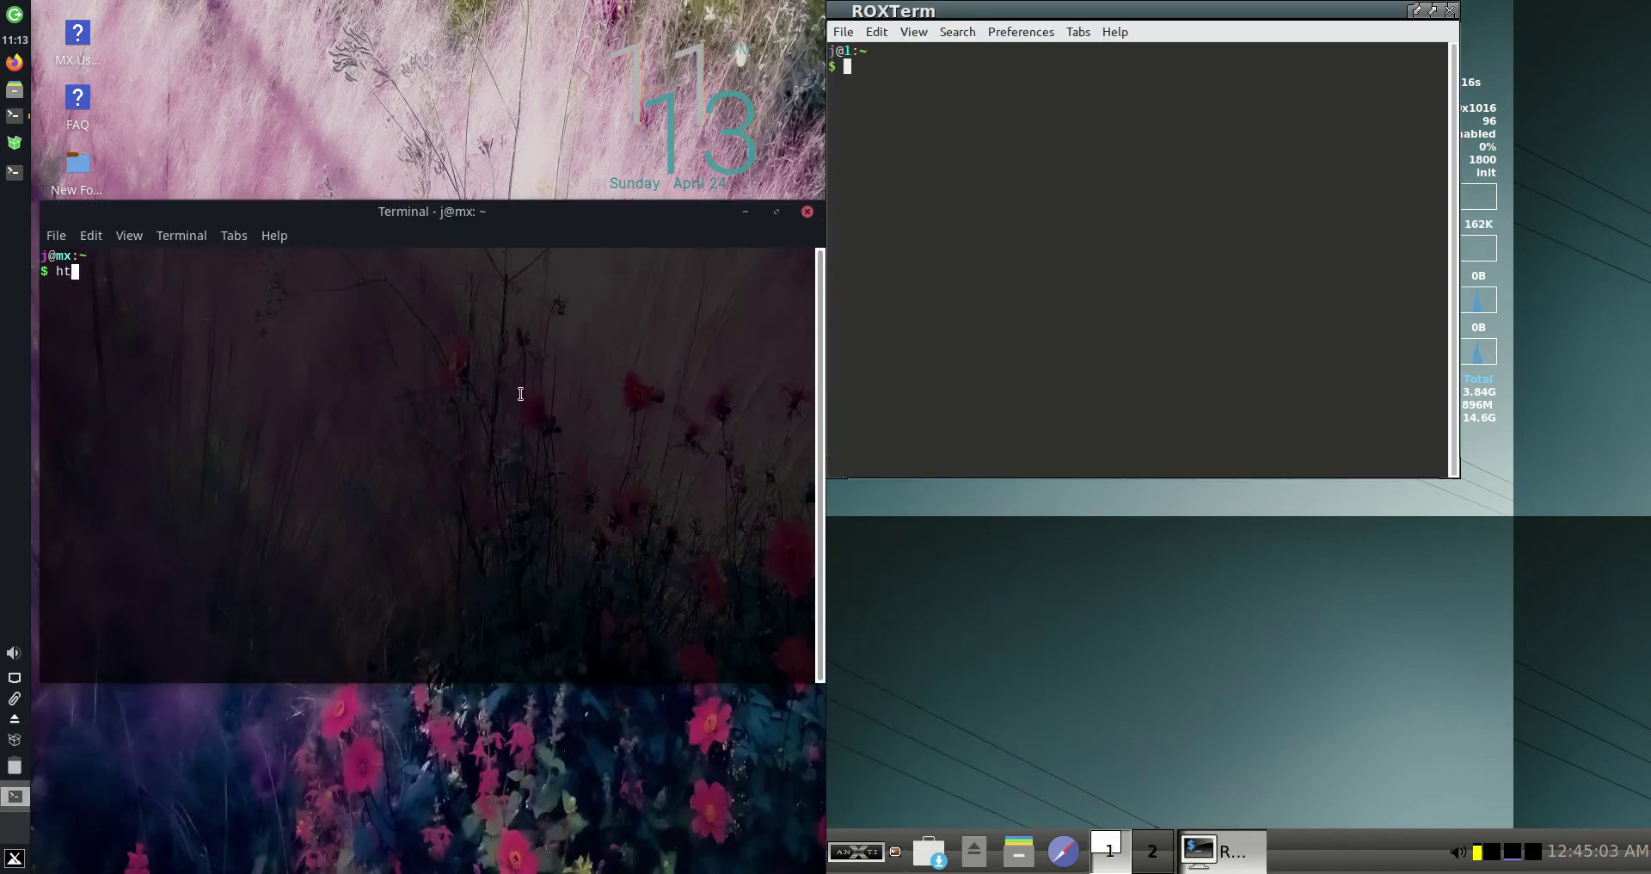
{"action": "type", "text": "op"}
{"action": "key", "text": "Return"}
{"action": "type", "text": "htop"}
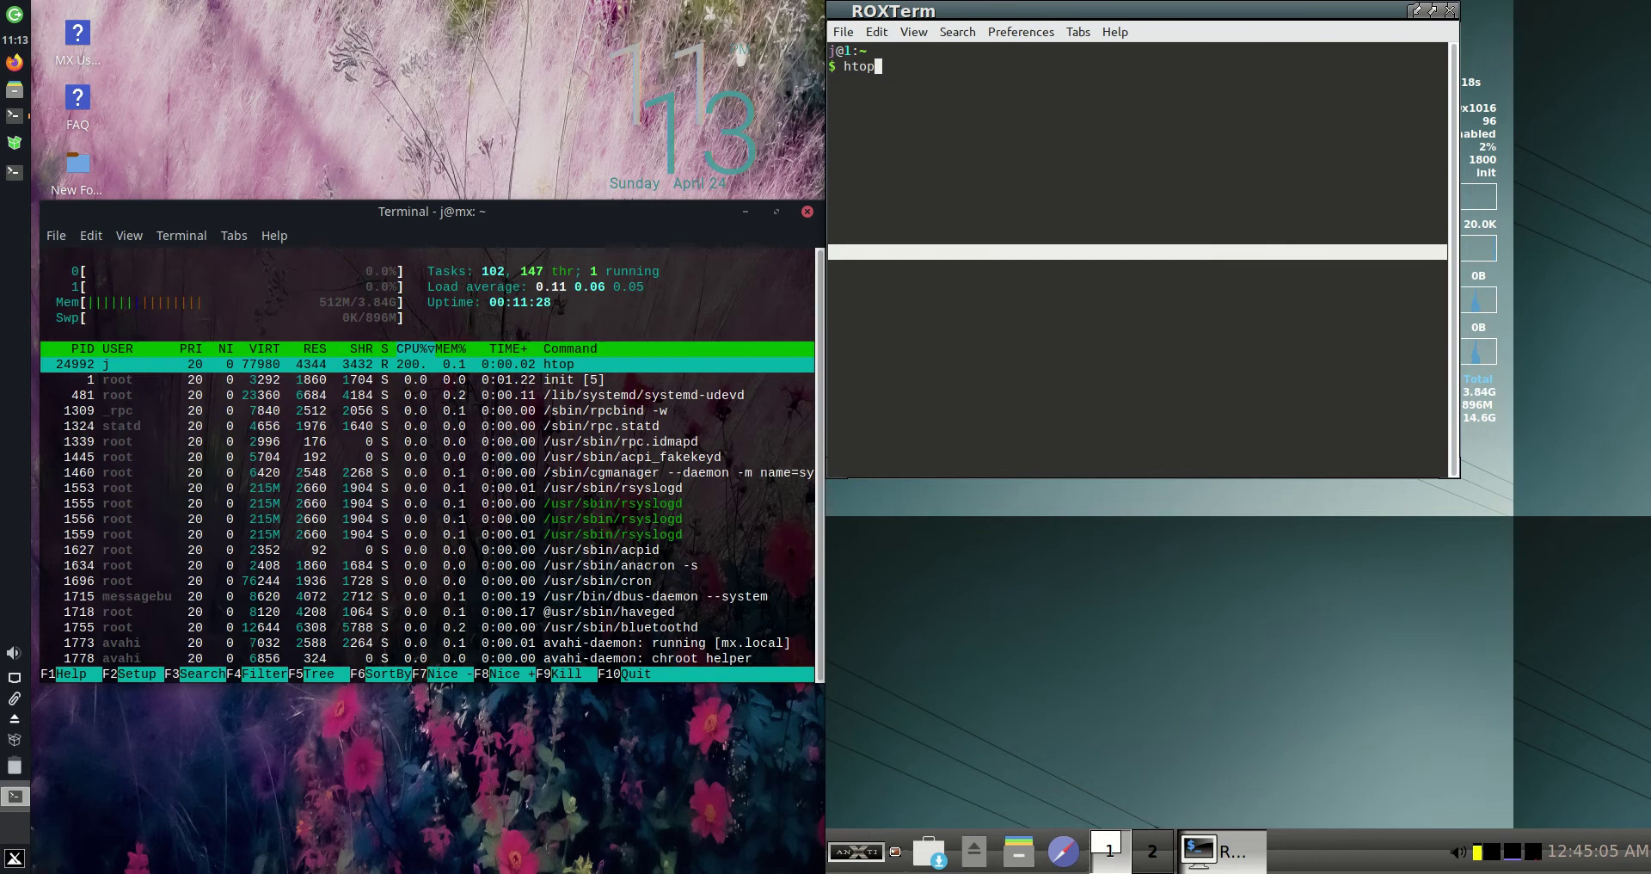
{"action": "key", "text": "Return"}
{"action": "key", "text": "ctrl+plus"}
{"action": "key", "text": "ctrl+plus"}
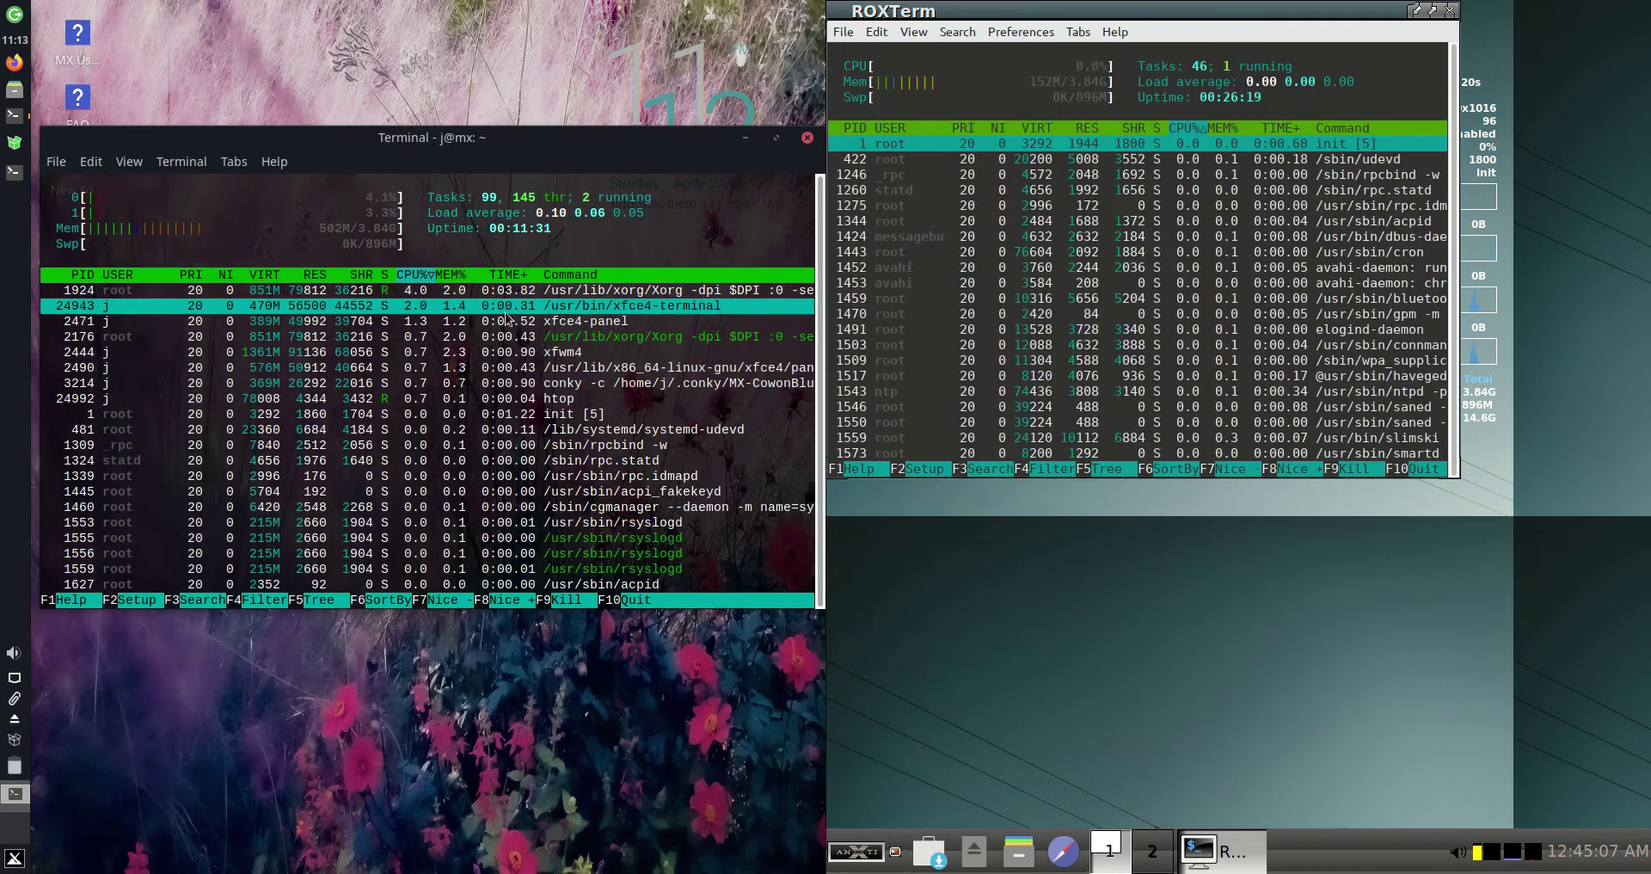
{"action": "key", "text": "ctrl+plus"}
{"action": "key", "text": "ctrl+plus"}
{"action": "key", "text": "ctrl+plus"}
{"action": "key", "text": "ctrl+plus"}
{"action": "key", "text": "ctrl+plus"}
{"action": "key", "text": "ctrl+plus"}
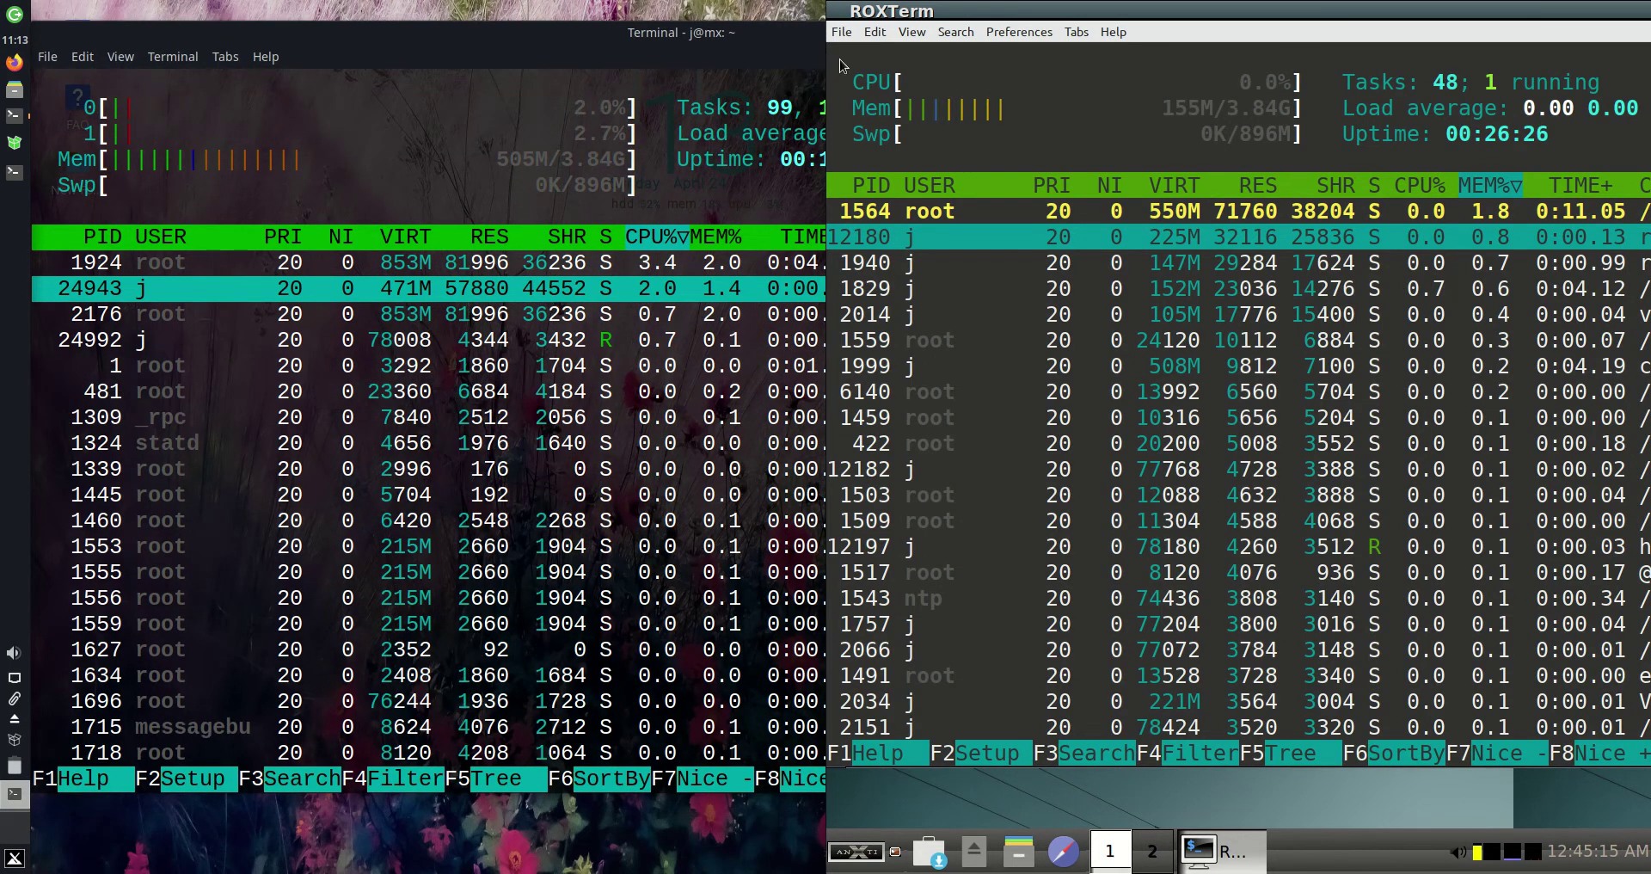
Move the antiX ROXTerm window down and right, then resize it from its corner
{"action": "left_click_drag", "start_coordinate": [1264, 10], "coordinate": [1265, 73]}
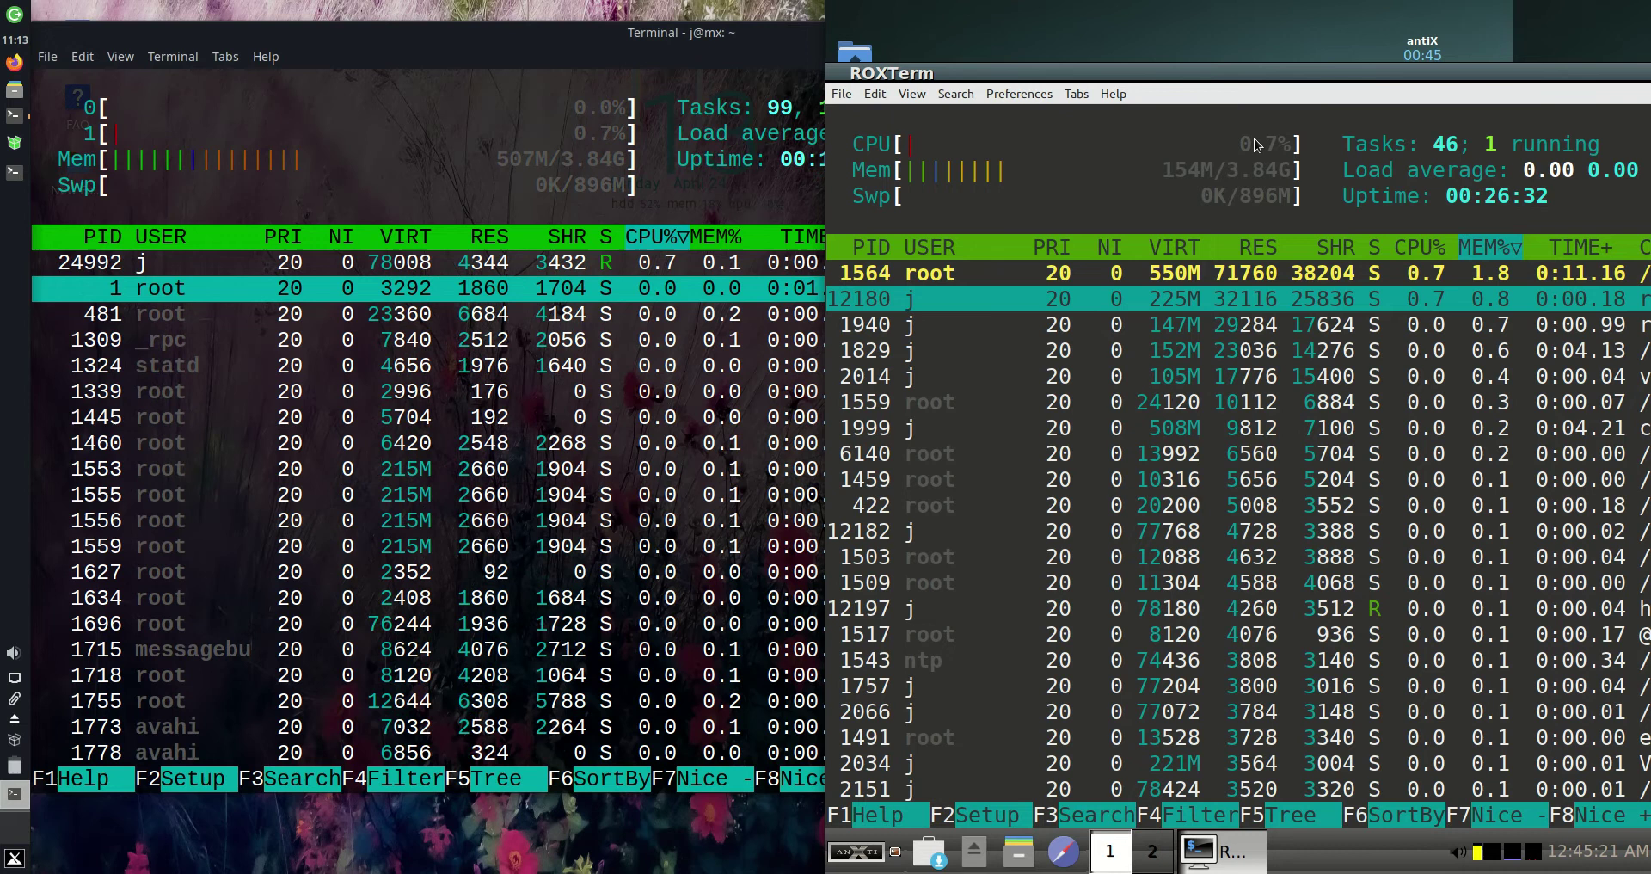
{"action": "mouse_move", "coordinate": [1287, 85]}
{"action": "left_mouse_down"}
{"action": "mouse_move", "coordinate": [1312, 140]}
{"action": "mouse_move", "coordinate": [1320, 122]}
{"action": "left_mouse_up"}
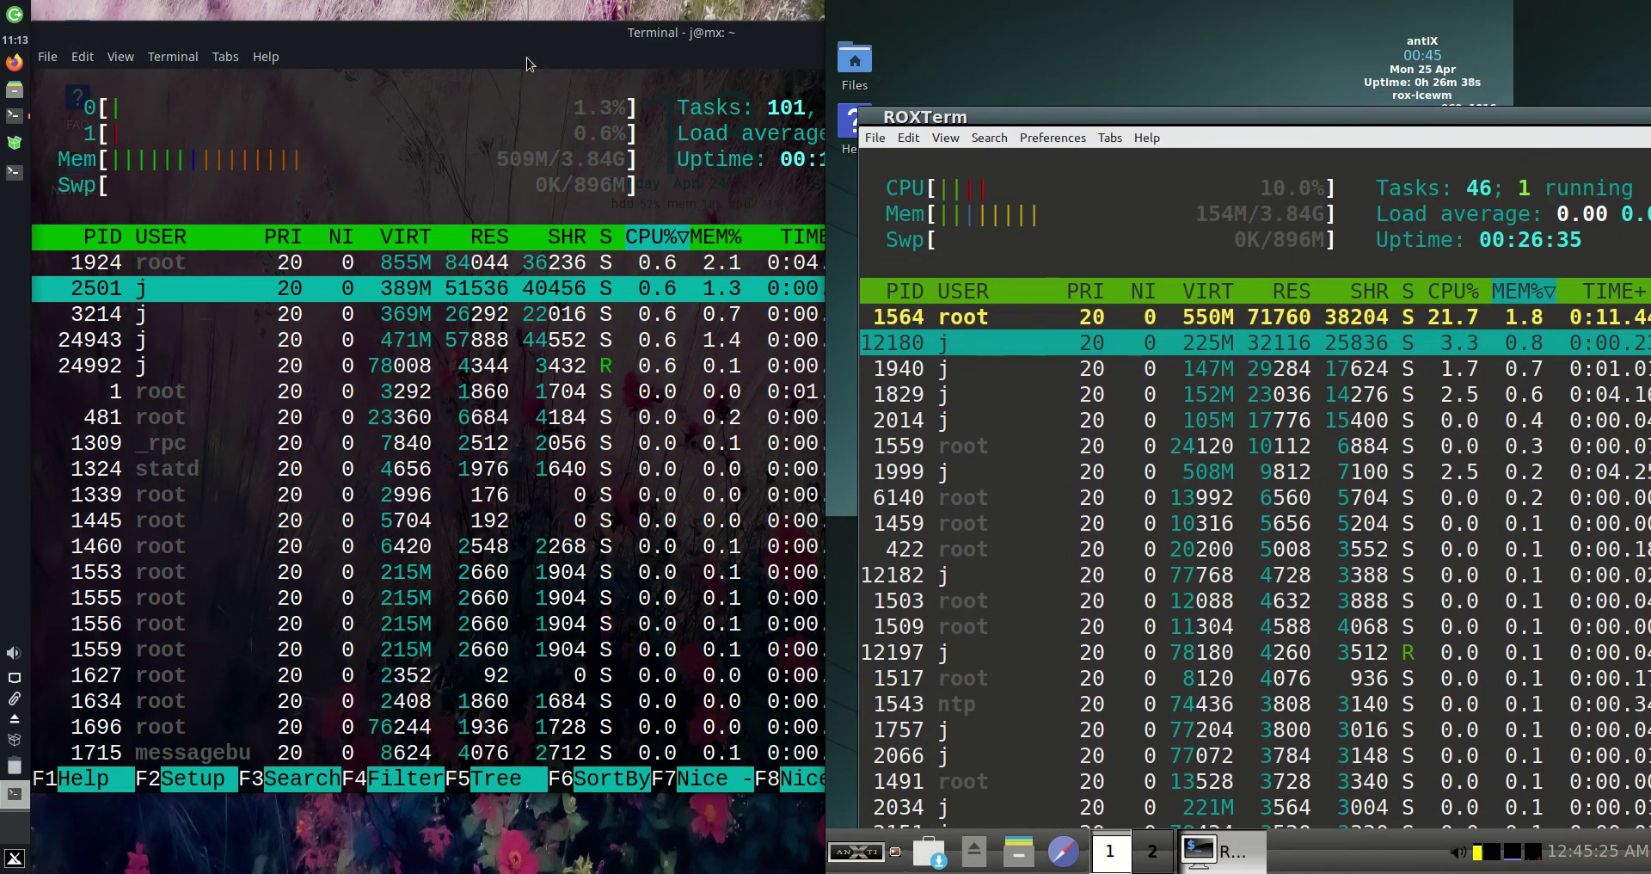
{"action": "left_click_drag", "start_coordinate": [1542, 126], "coordinate": [1518, 140]}
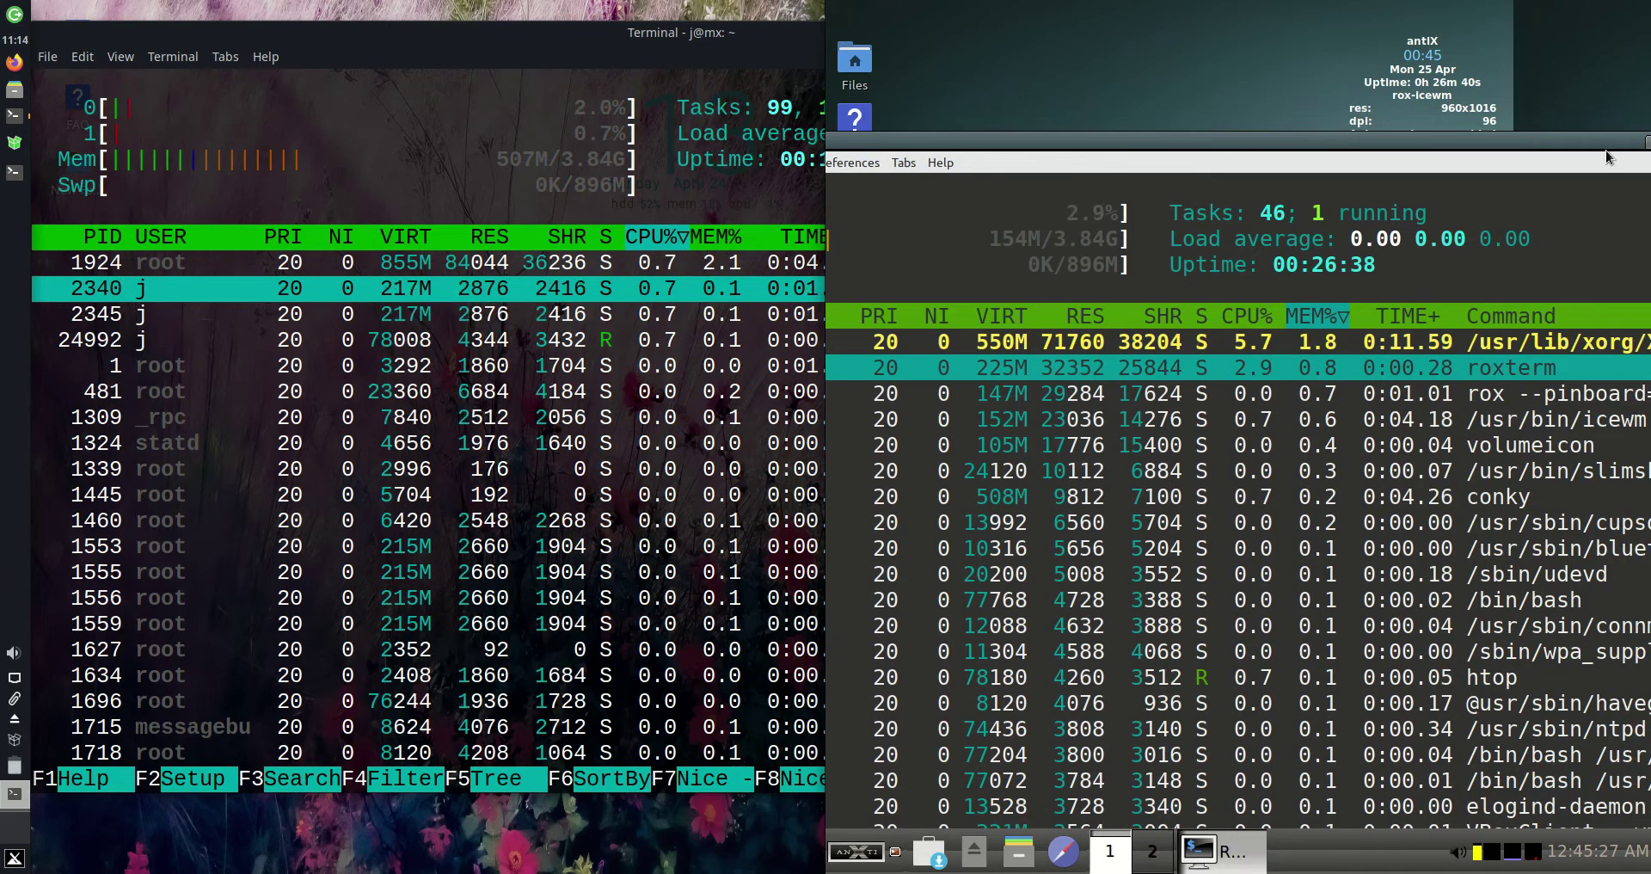
Close the antiX htop terminal, then open and dismiss the antiX application menu
{"action": "left_click", "coordinate": [1513, 128]}
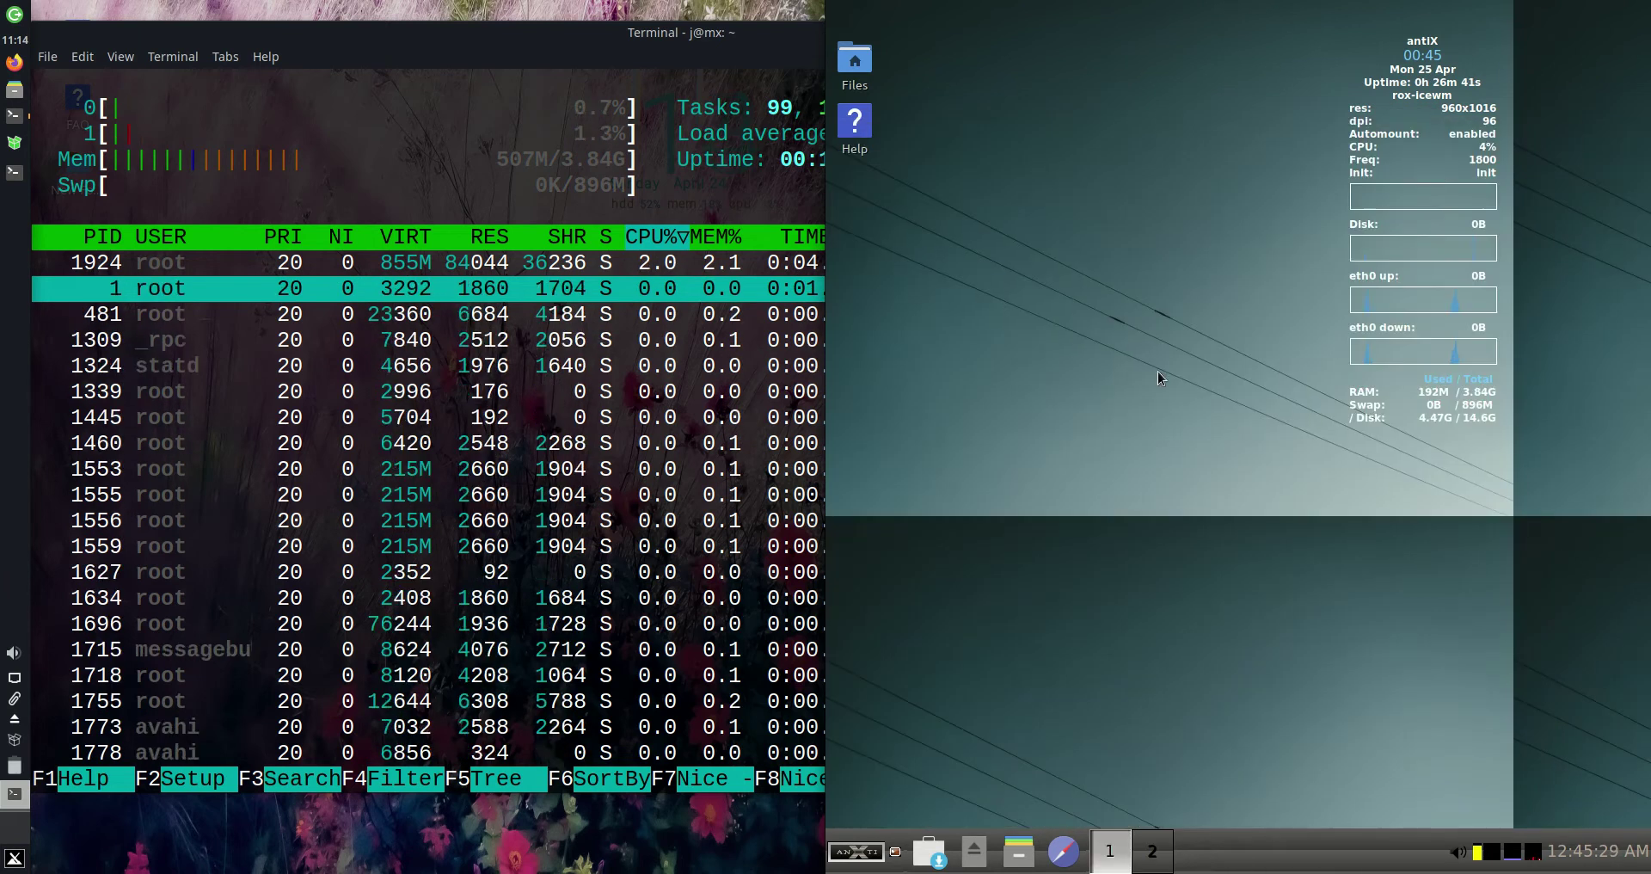
{"action": "left_click", "coordinate": [859, 853]}
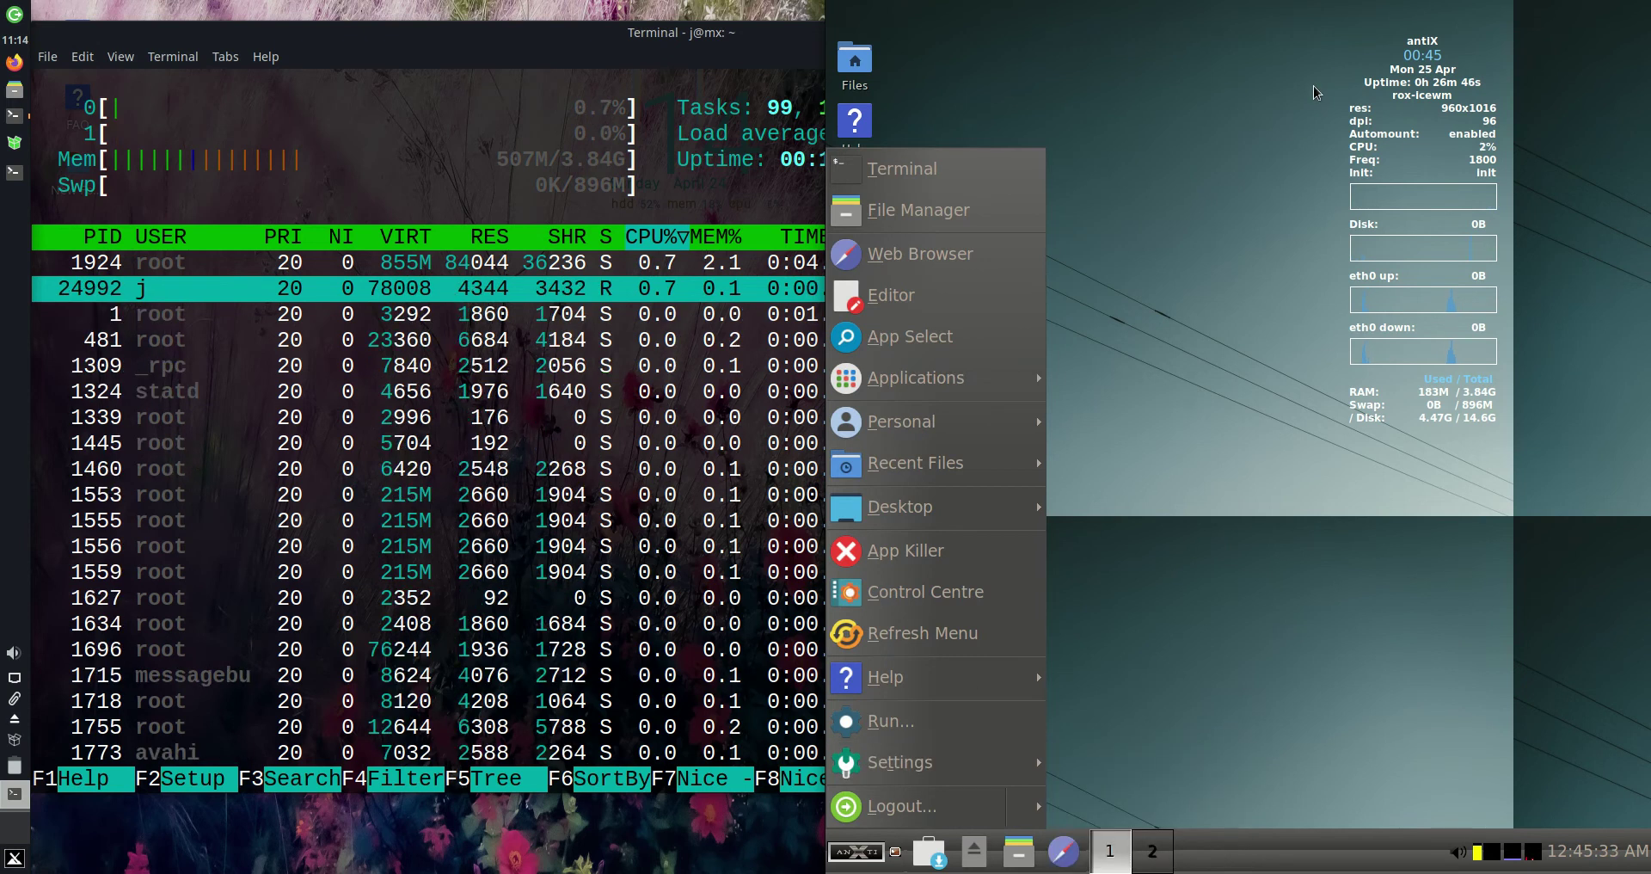
{"action": "left_click", "coordinate": [1221, 124]}
Dismiss the desktop menu, move the MX terminal left and down, and close it
{"action": "right_click", "coordinate": [1213, 345]}
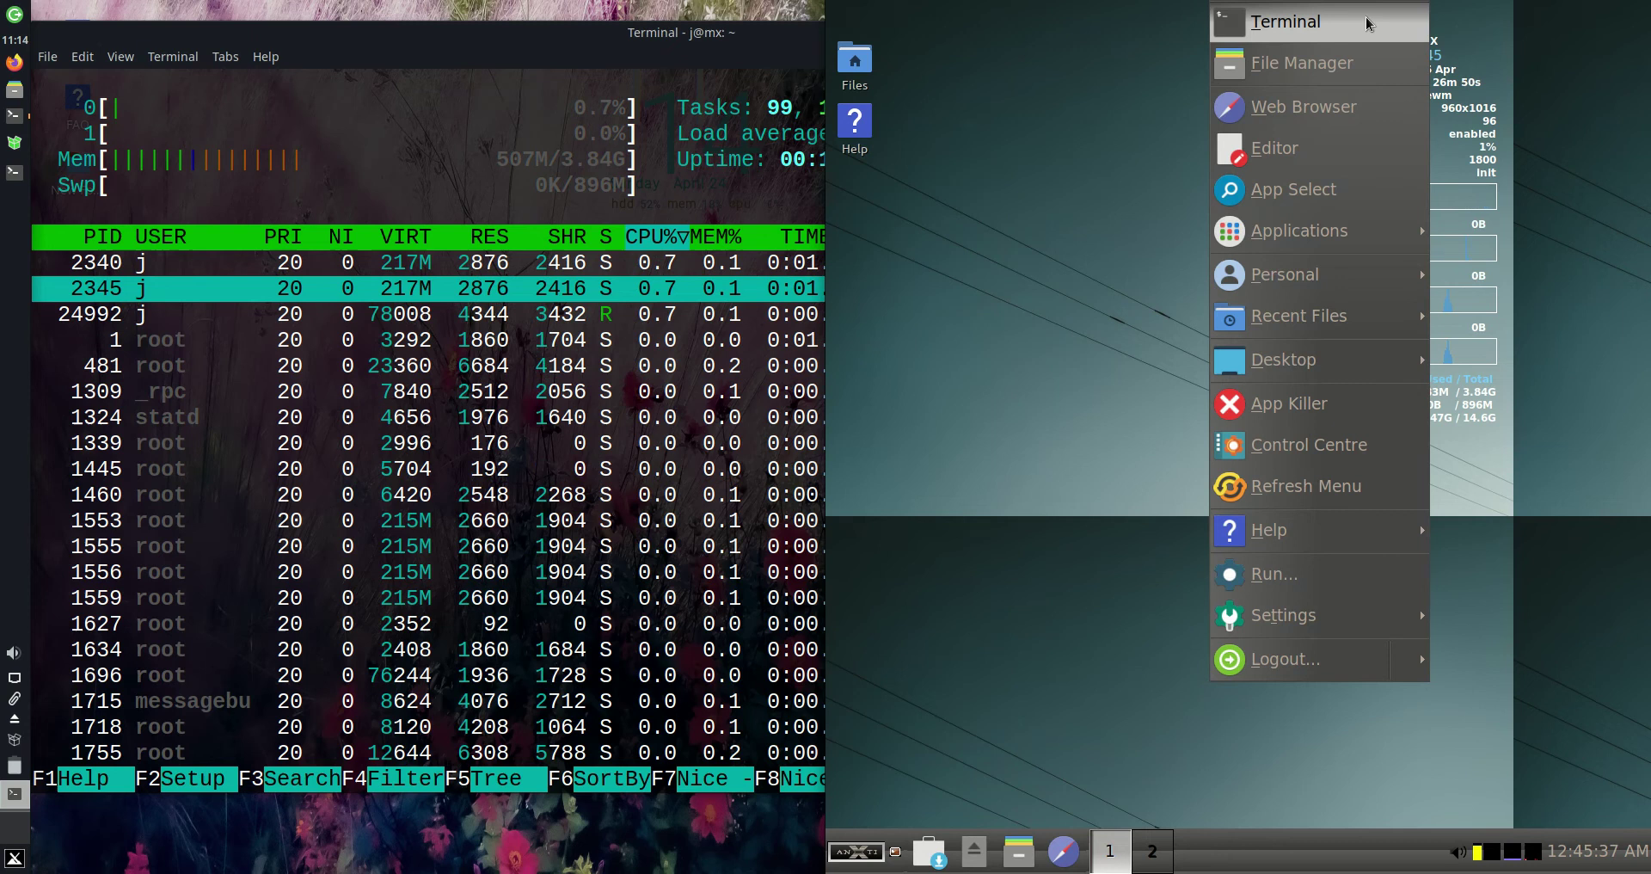
{"action": "left_click", "coordinate": [943, 129]}
{"action": "mouse_move", "coordinate": [380, 56]}
{"action": "left_mouse_down"}
{"action": "mouse_move", "coordinate": [304, 118]}
{"action": "mouse_move", "coordinate": [196, 138]}
{"action": "left_mouse_up"}
{"action": "left_click", "coordinate": [746, 129]}
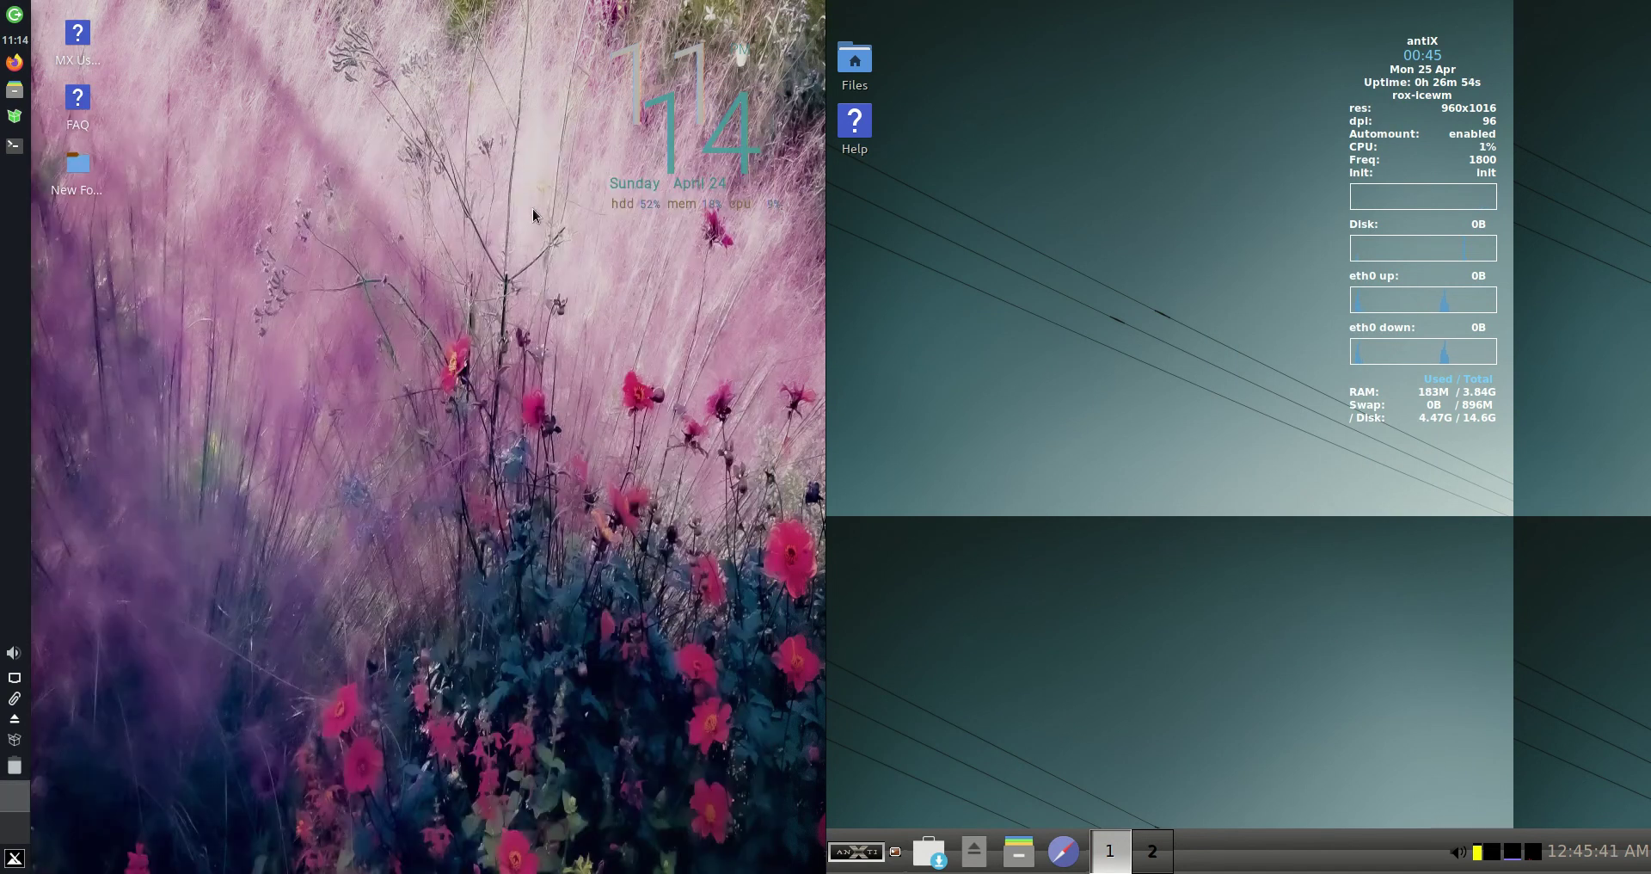